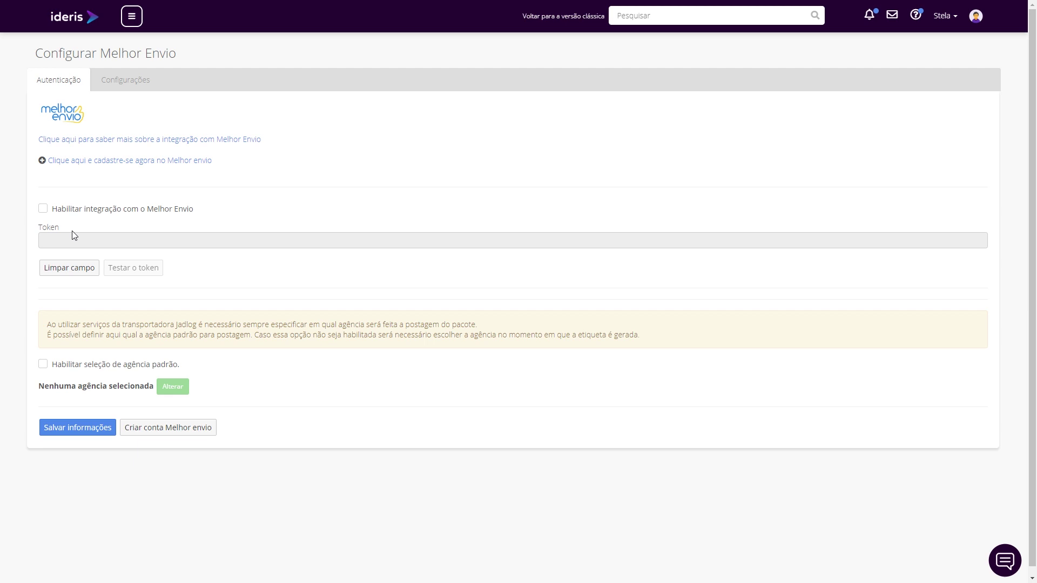
Step: Enable the Melhor Envio integration in Ideris and switch to the Melhor Envio site to open its token management page
left_click(43, 210)
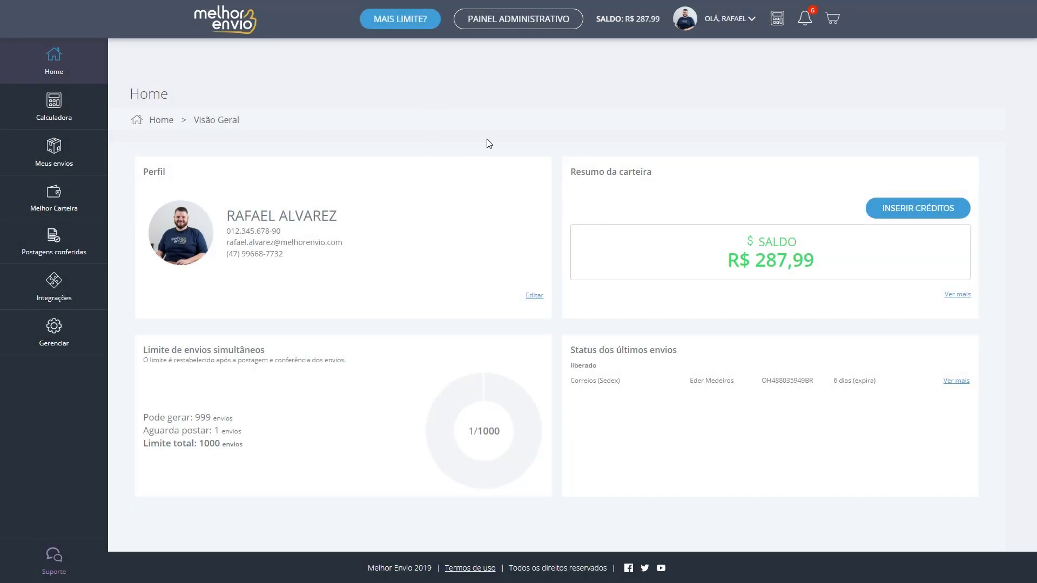
mouse_move(52, 327)
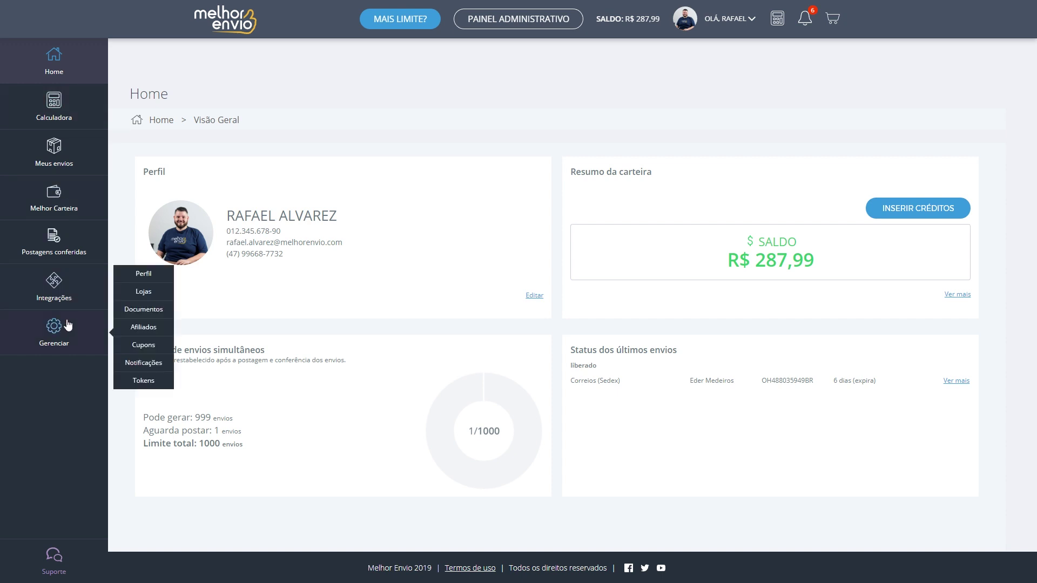
left_click(139, 382)
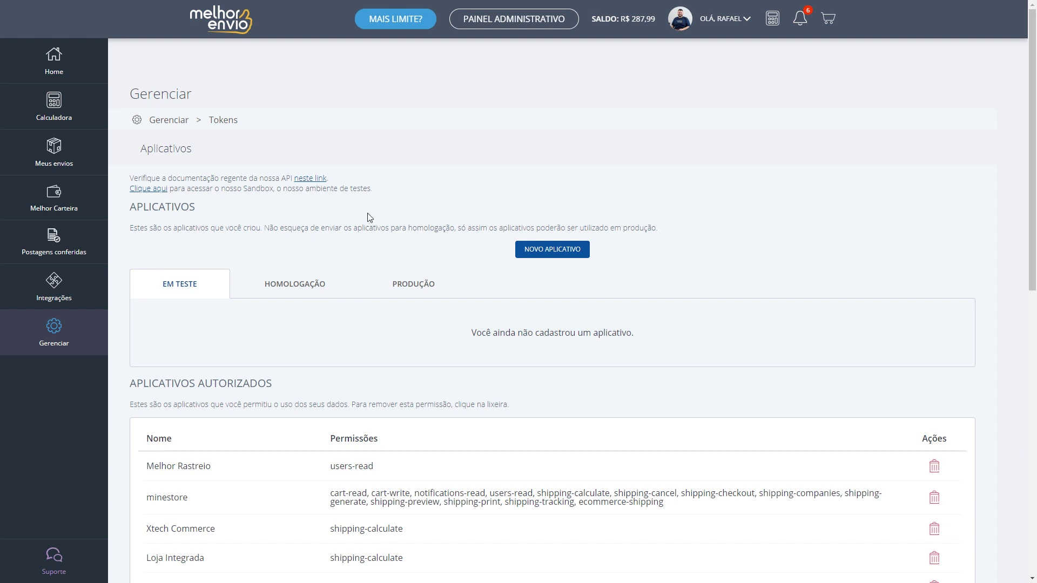
scroll(431, 219, "down", 2)
scroll(431, 220, "down", 7)
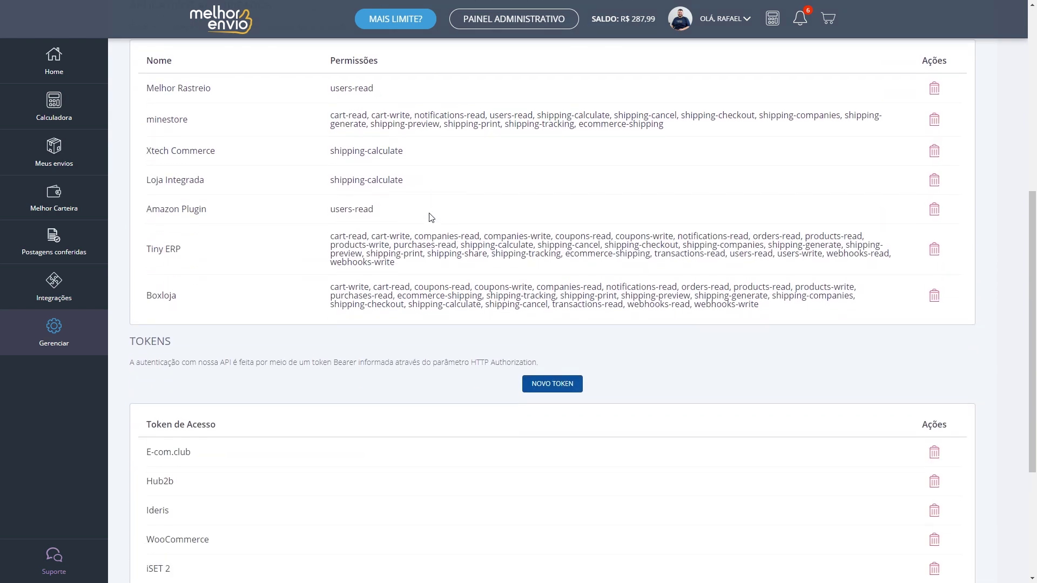
Step: Generate a new access token named Ideris with all permissions selected
left_click(551, 276)
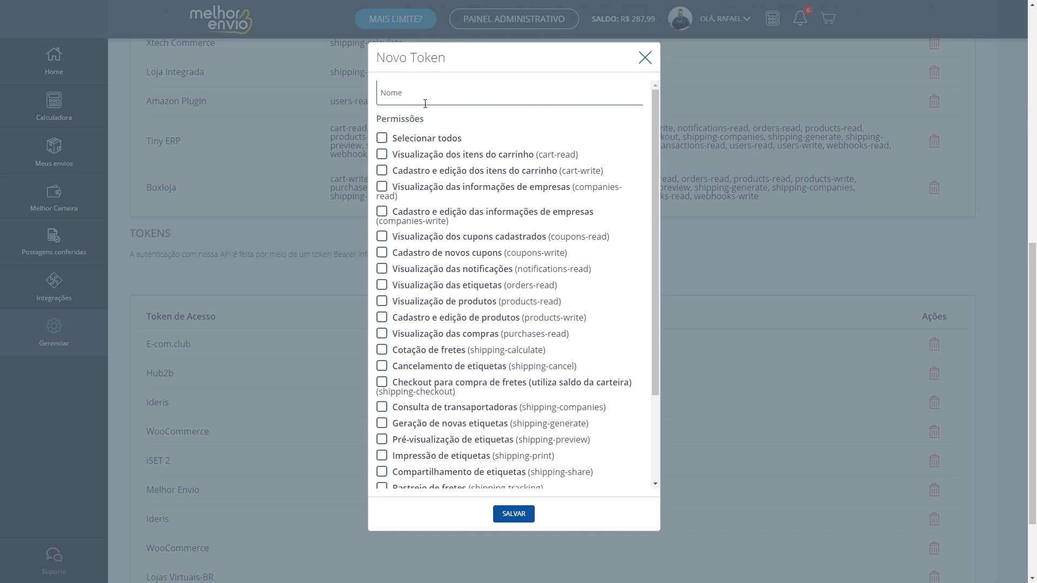
left_click(425, 101)
type("Ideris")
left_click(385, 142)
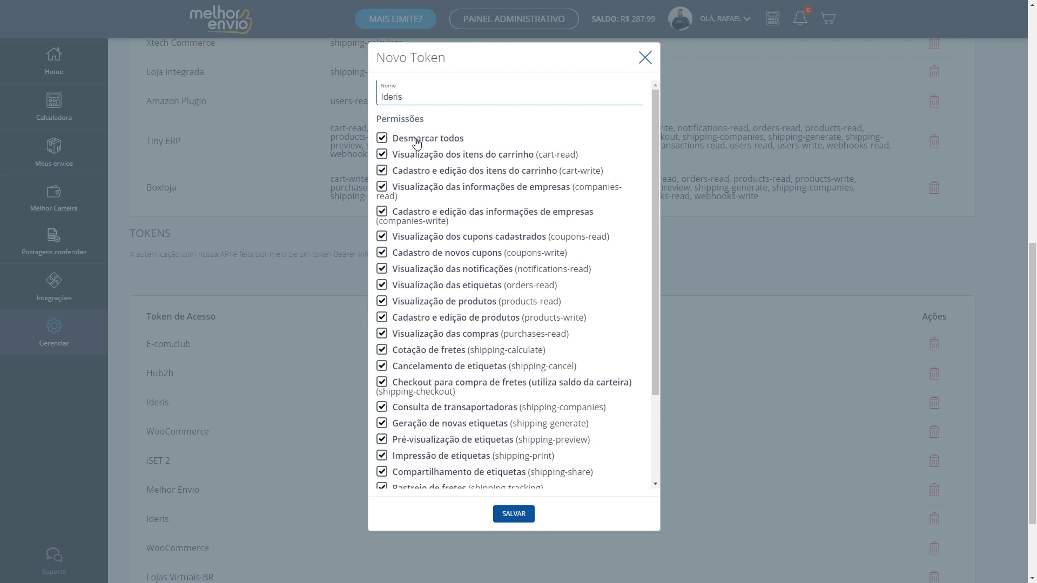
scroll(497, 204, "down", 1)
scroll(497, 204, "down", 1)
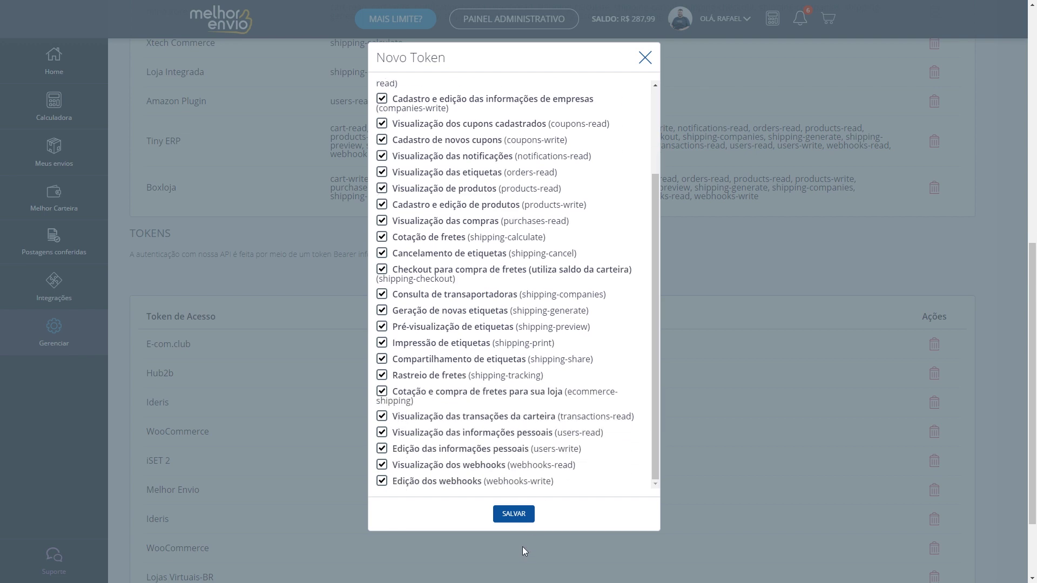
left_click(513, 513)
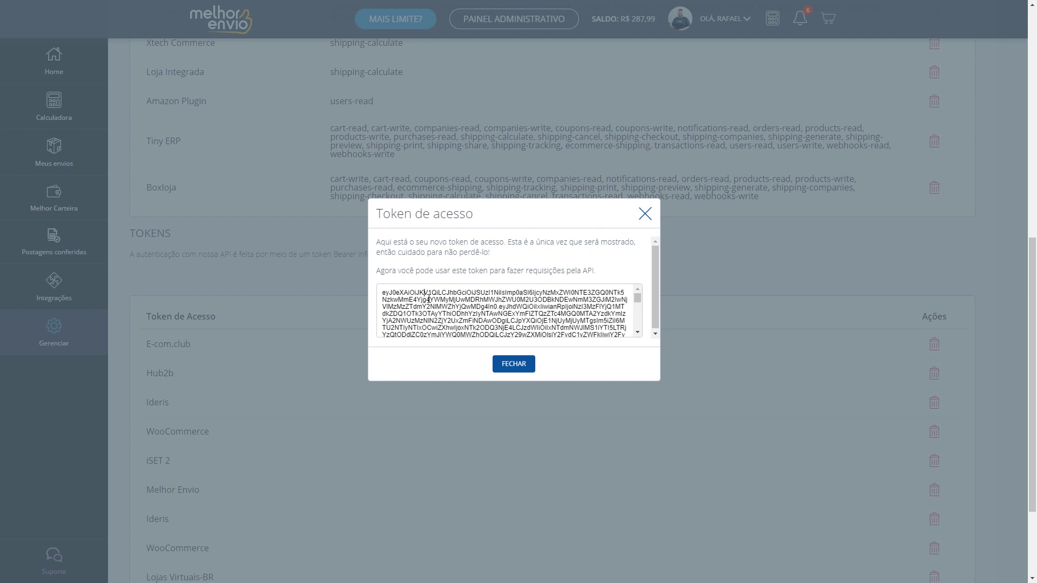
Step: Copy the new access token, switch to Ideris, paste it into the Token field and test it
key("ctrl+a")
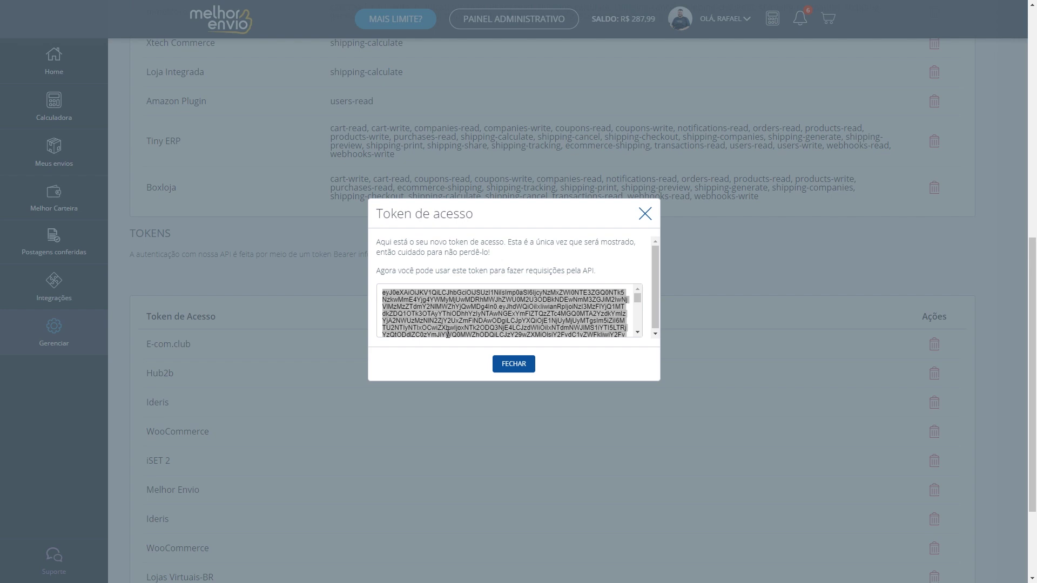
left_click(527, 365)
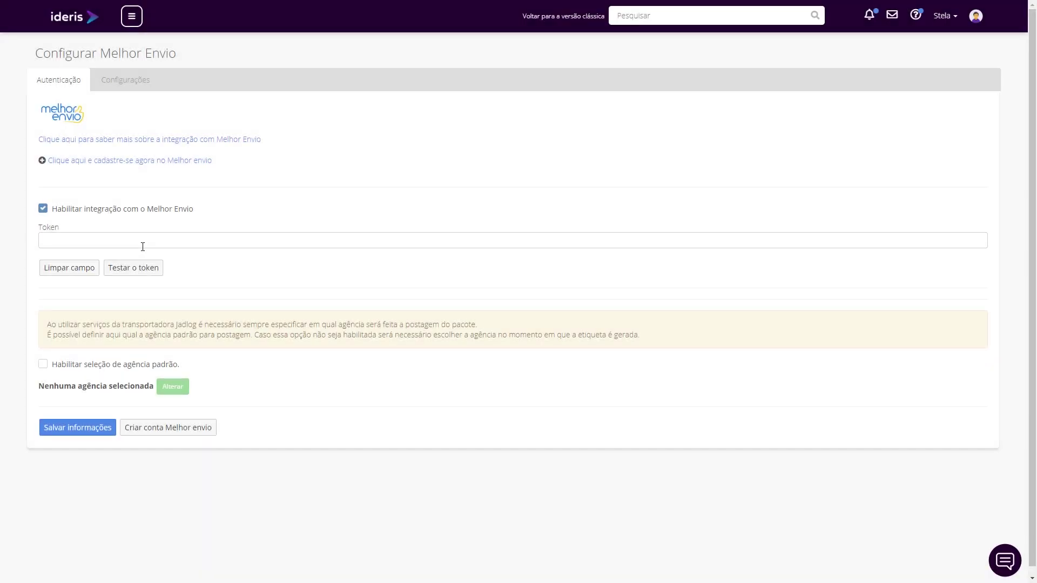
left_click(143, 246)
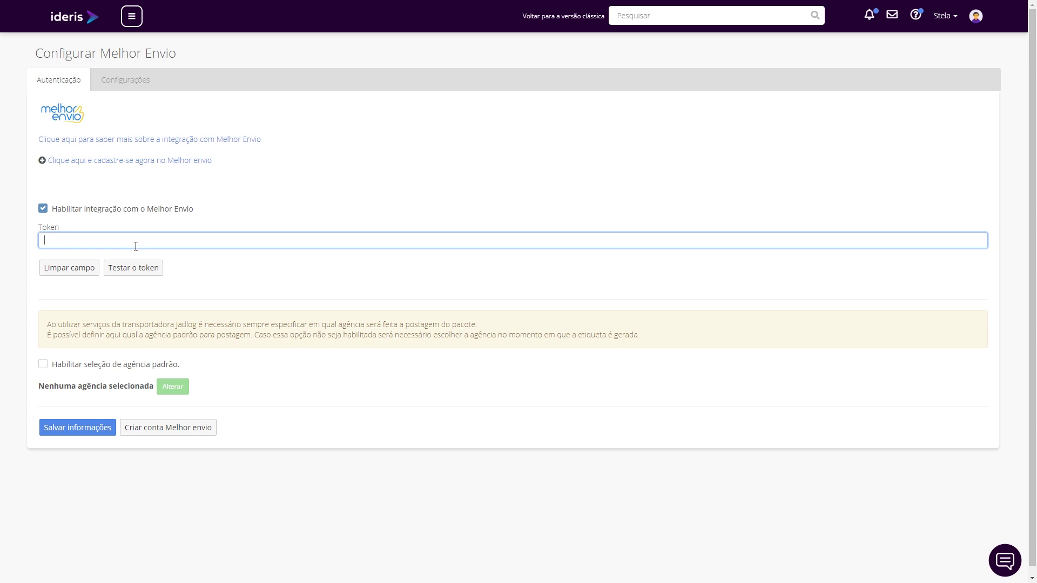
key("ctrl+v")
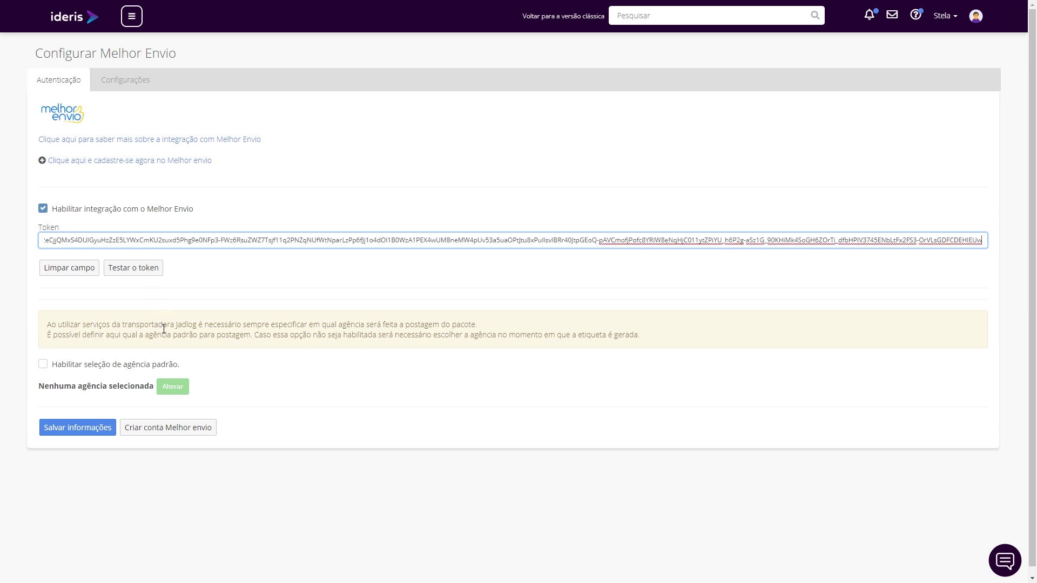
left_click(134, 274)
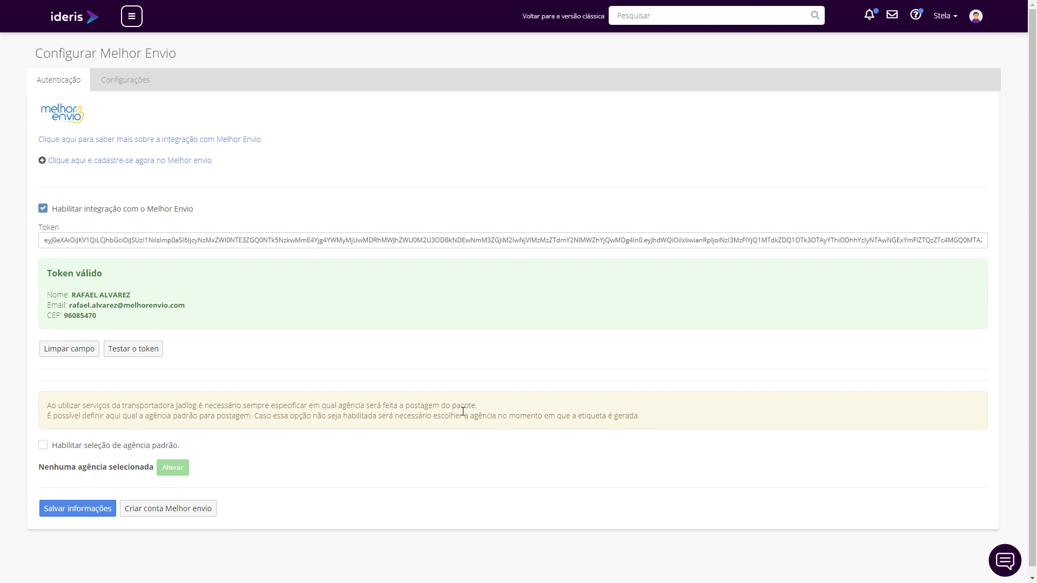
Step: Enable default agency selection and filter the Jadlog agencies by the city Pelotas and state RS
scroll(459, 414, "down", 1)
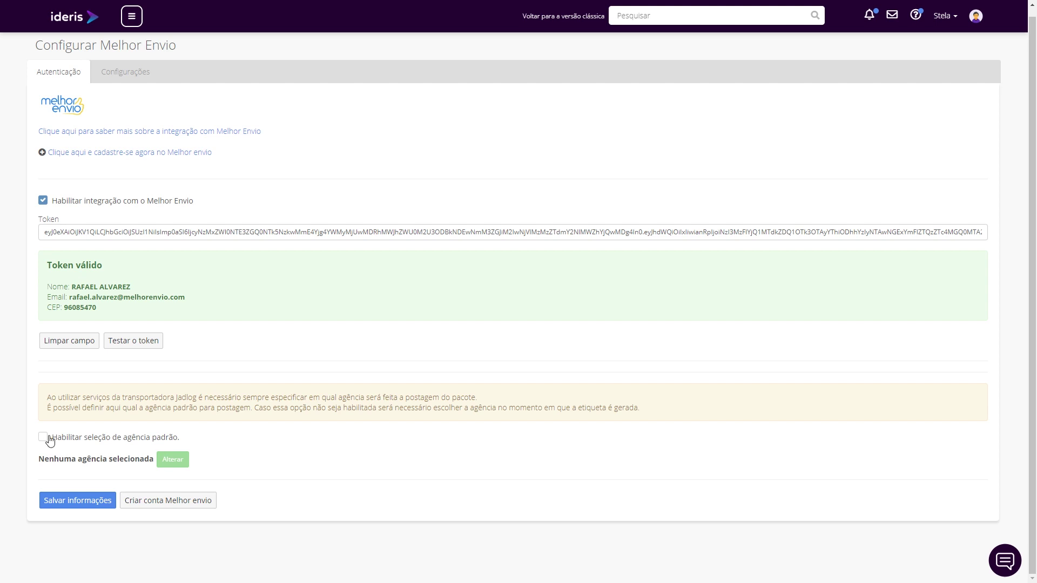
left_click(49, 437)
left_click(165, 460)
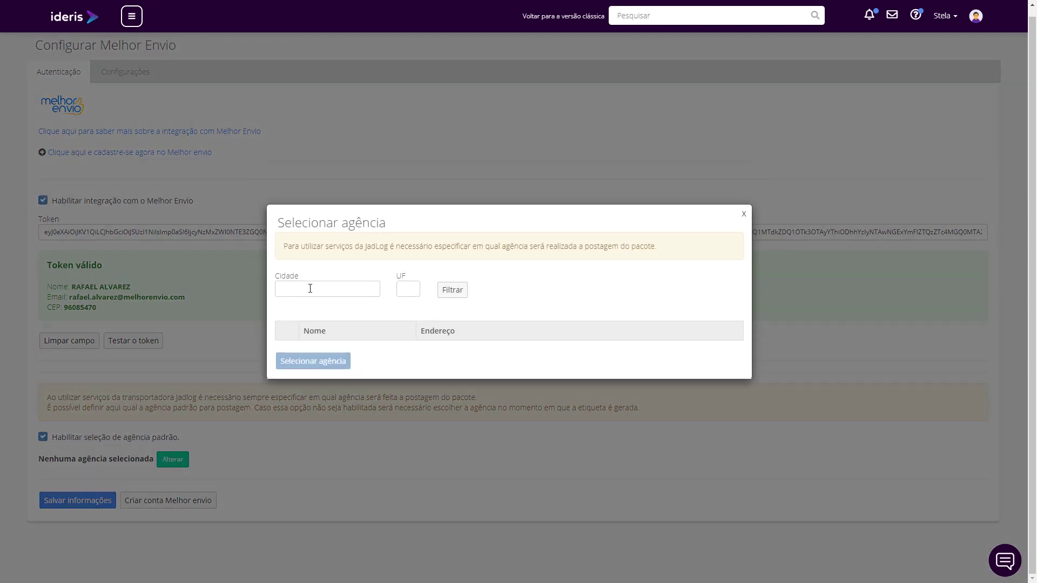
left_click(310, 296)
type("Pelotas")
left_click(409, 292)
type("RS")
left_click(455, 295)
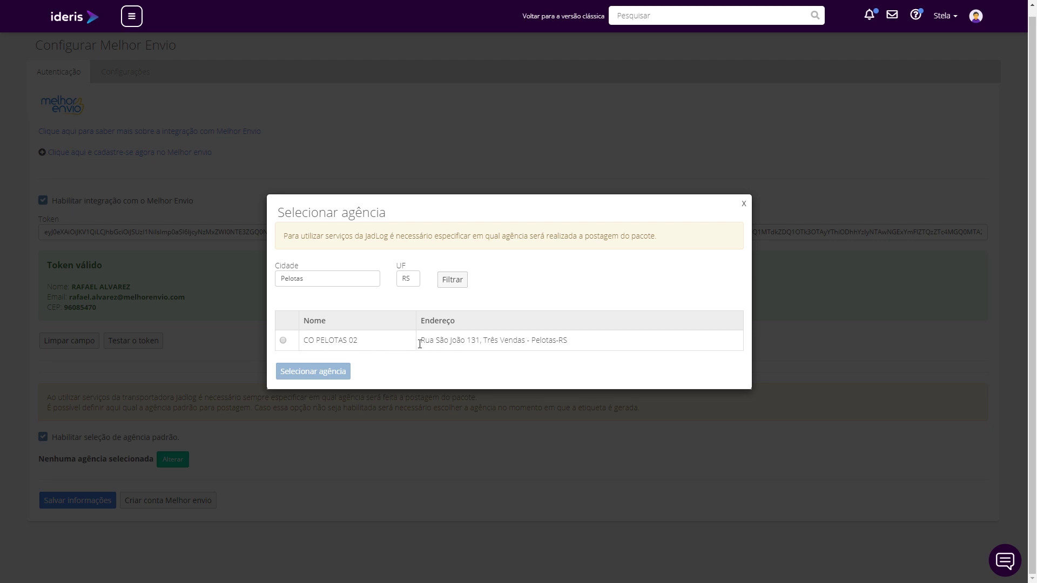
Step: Select CO PELOTAS 02 as the default posting agency and save the integration settings
left_click(283, 341)
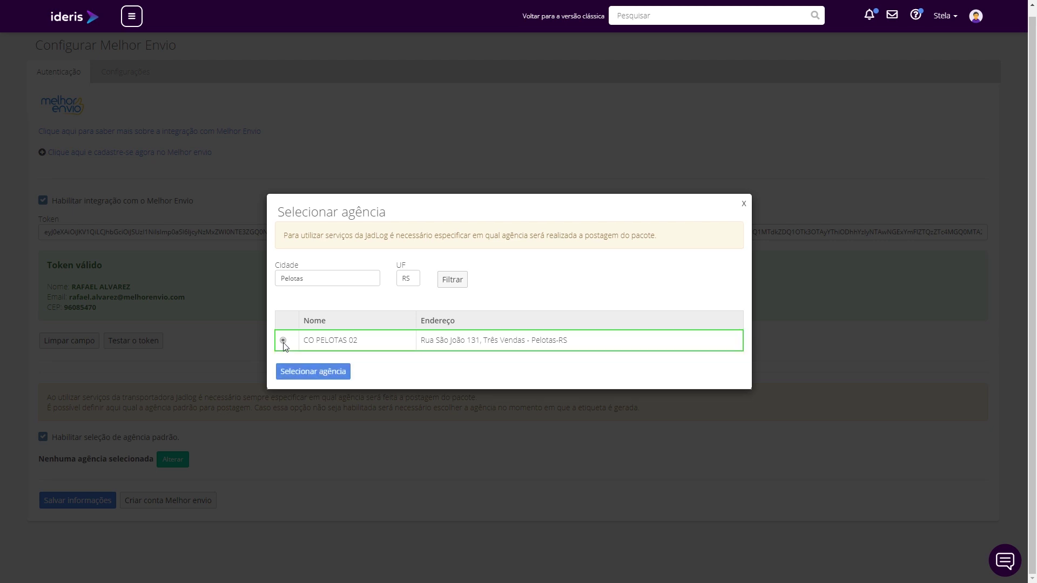
left_click(310, 374)
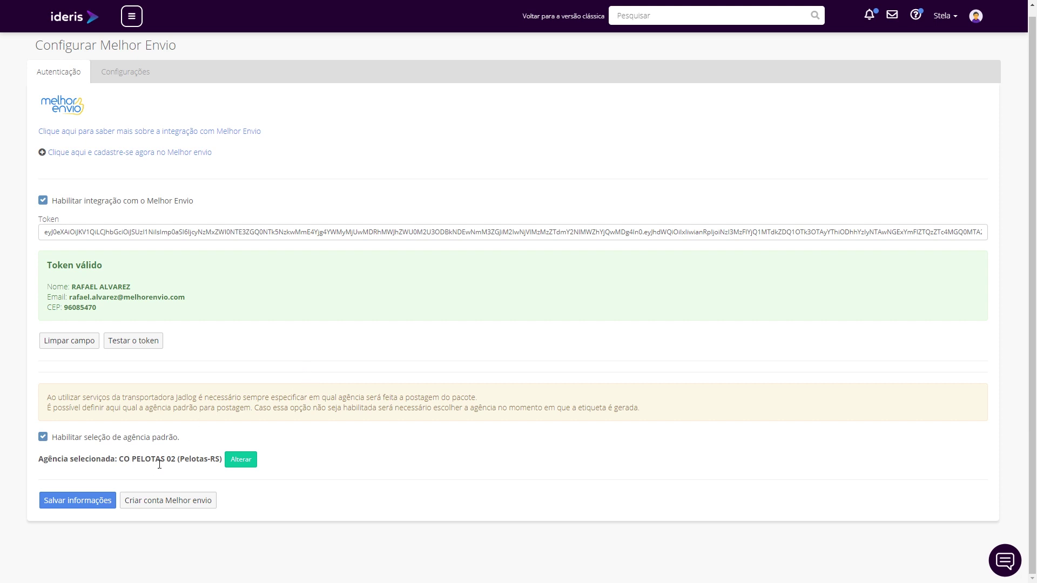
left_click(92, 502)
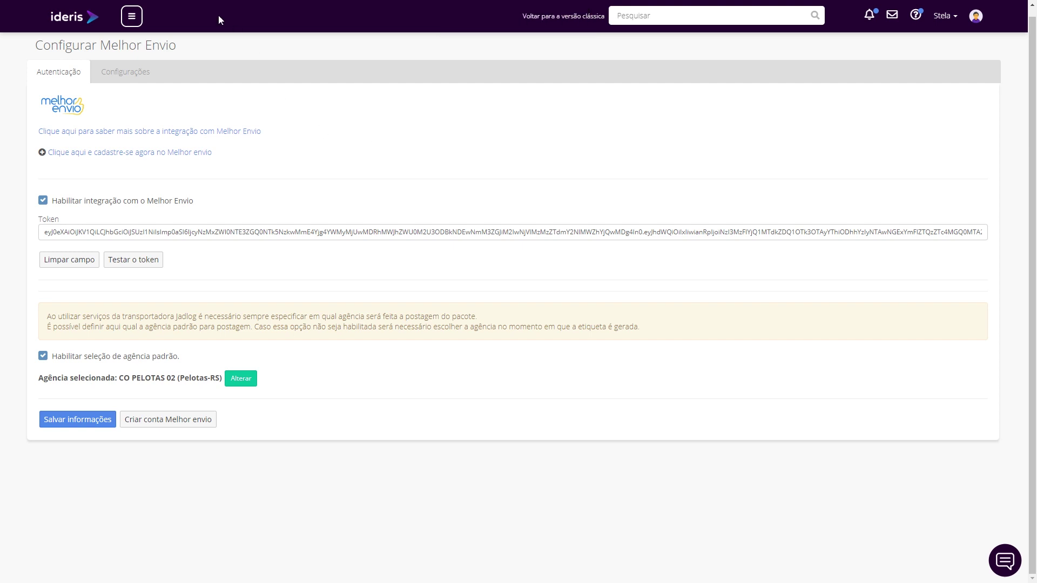
Step: Open the order search and start a Melhor Envio label for the R$ 239,00 Bola de Futebol Produto 02 order
left_click(132, 19)
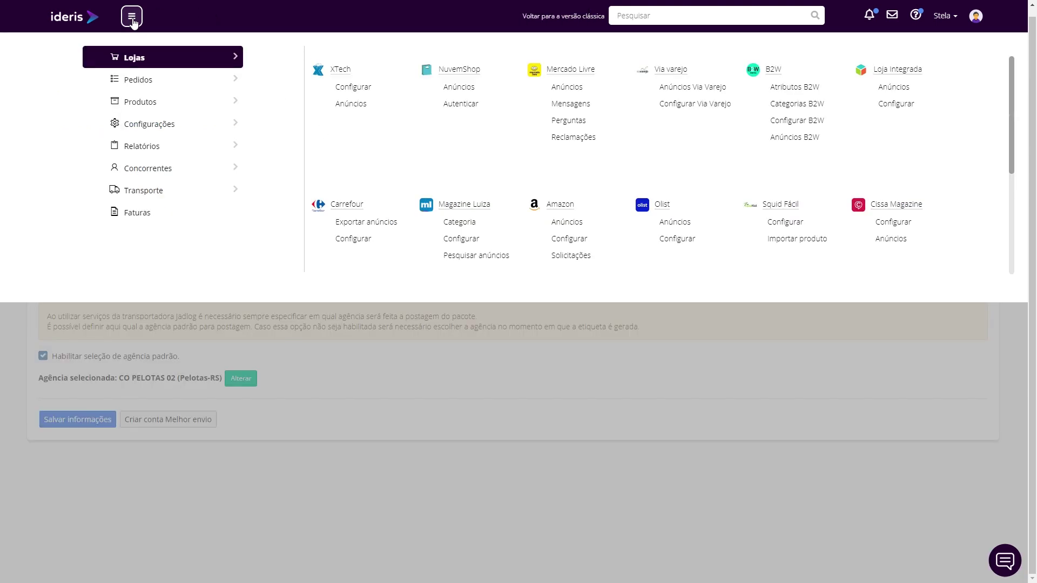
left_click(149, 79)
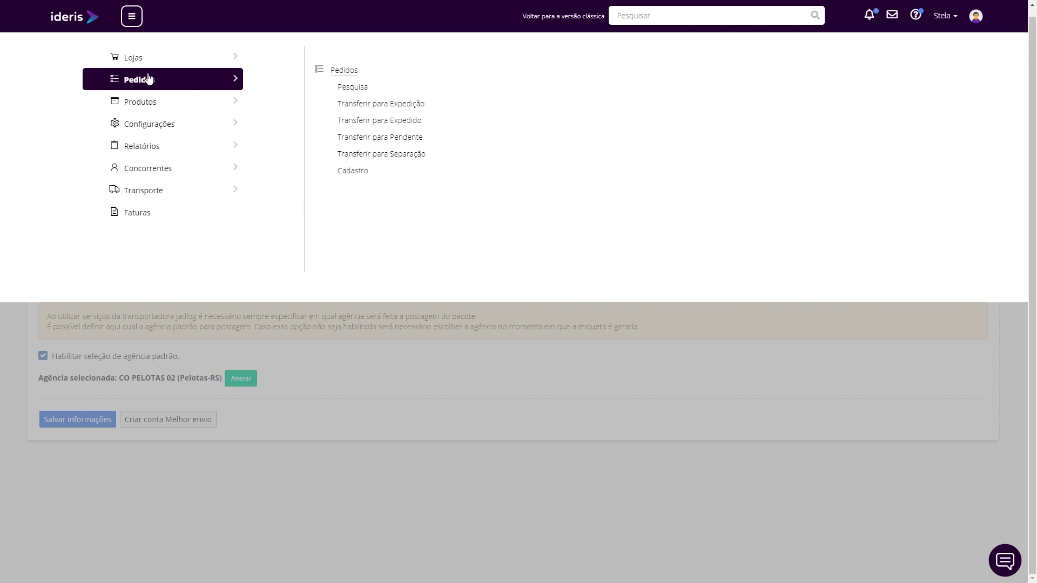
left_click(372, 90)
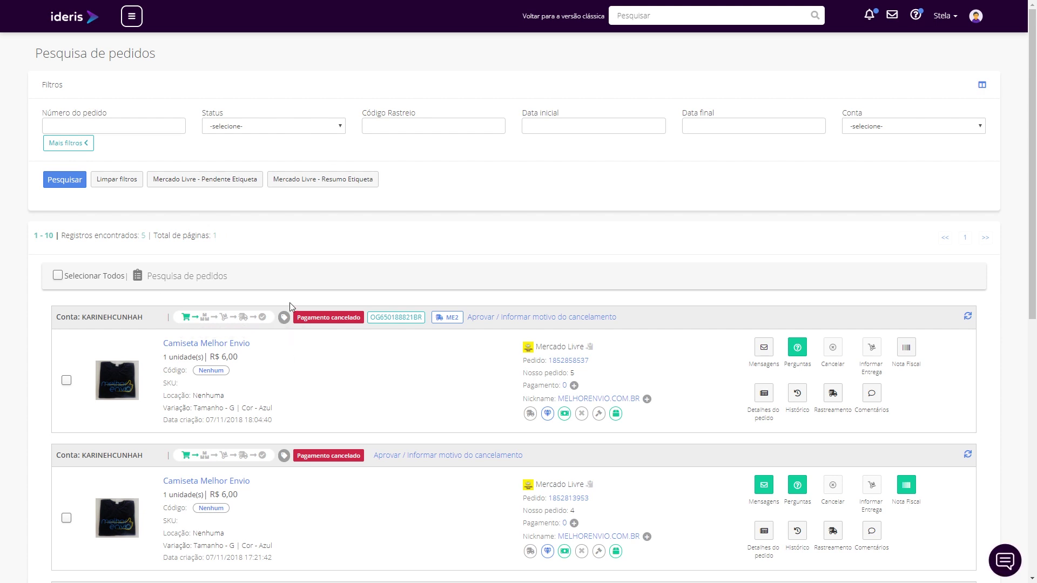
scroll(286, 300, "down", 6)
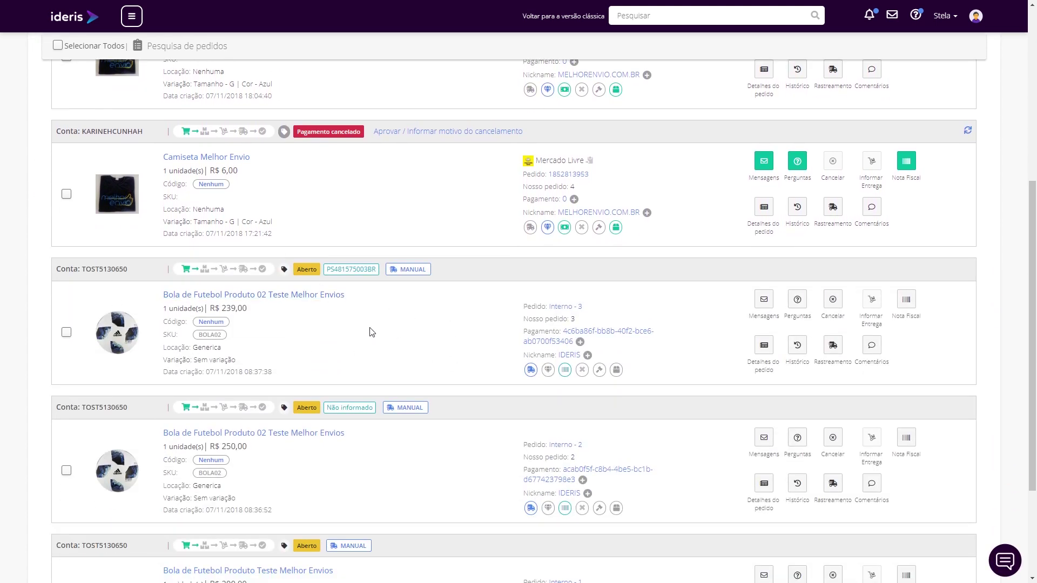
left_click(765, 348)
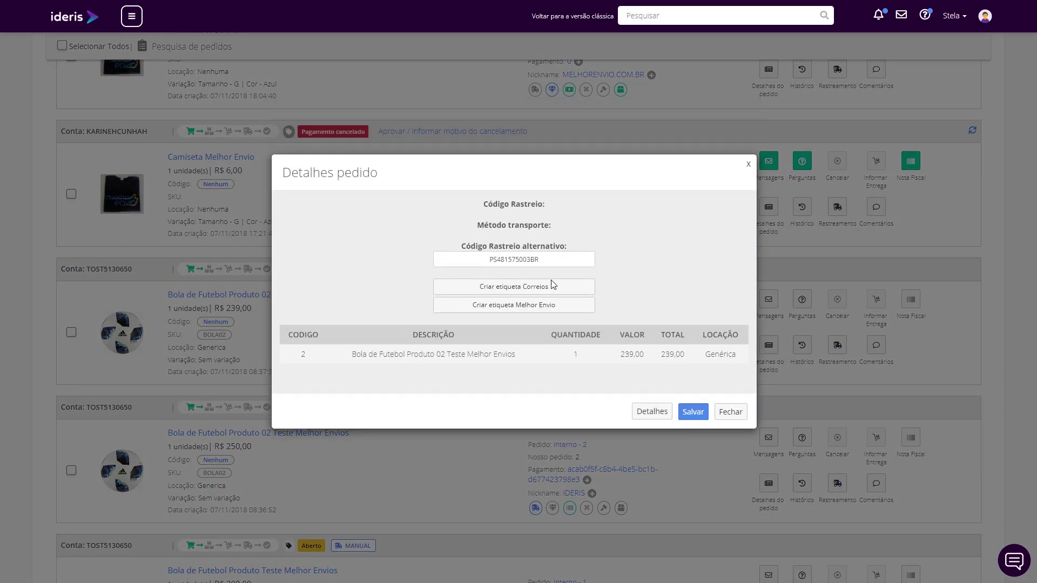
left_click(526, 312)
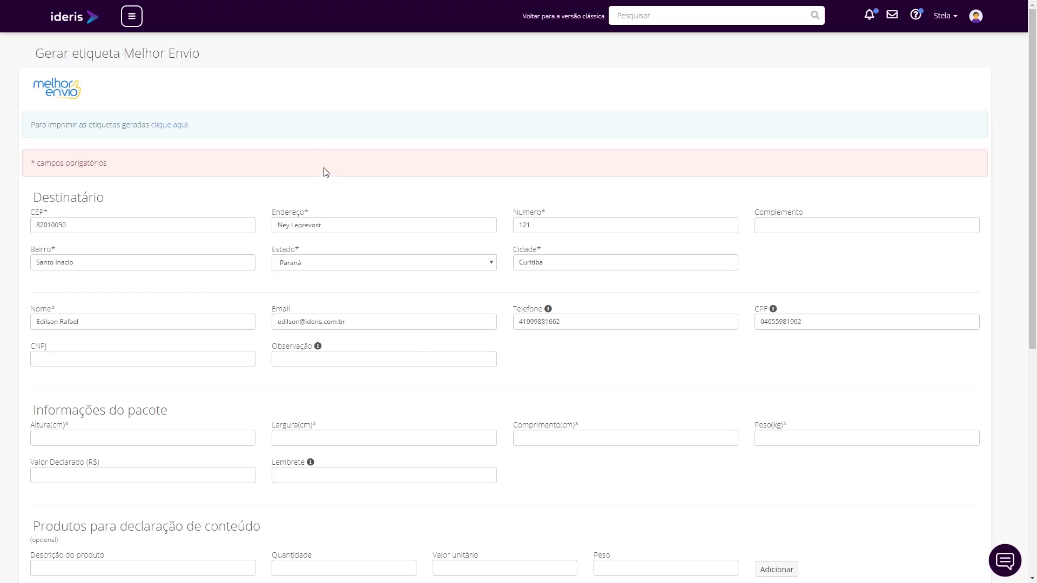
Step: Fill in the package as 20 cm high, 20 cm wide and 20 cm long, weighing 2 kg, with a declared value of R$ 100,00
scroll(326, 172, "down", 7)
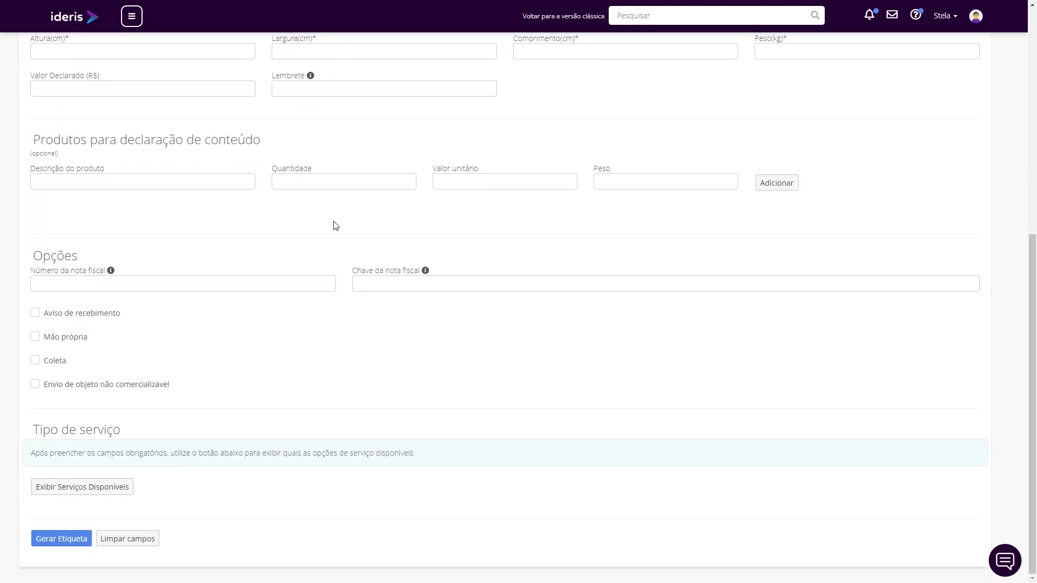
scroll(352, 296, "up", 6)
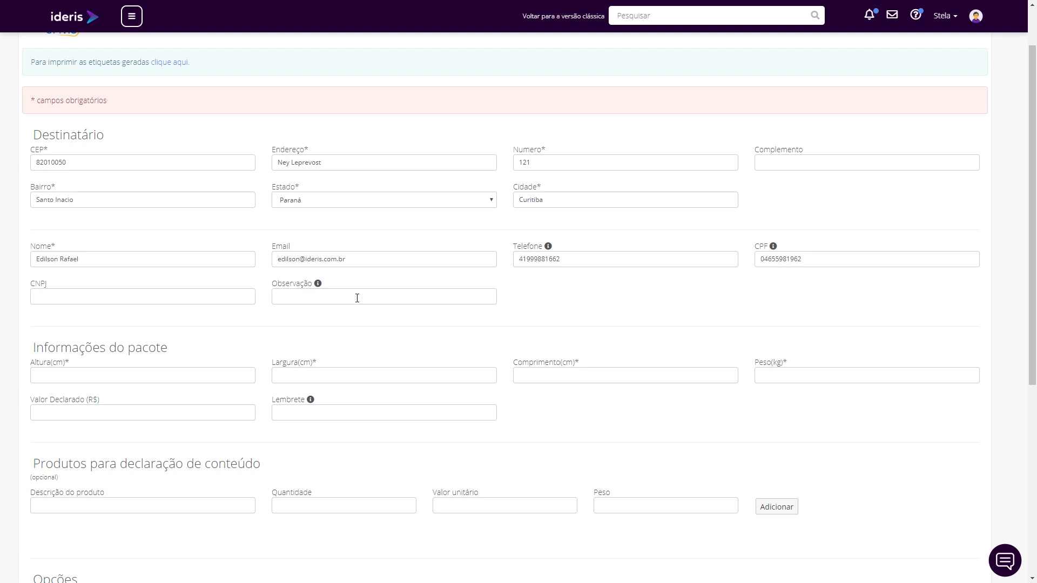
left_click(168, 382)
type("20")
key("Tab")
type("20")
key("Tab")
type("20")
key("Tab")
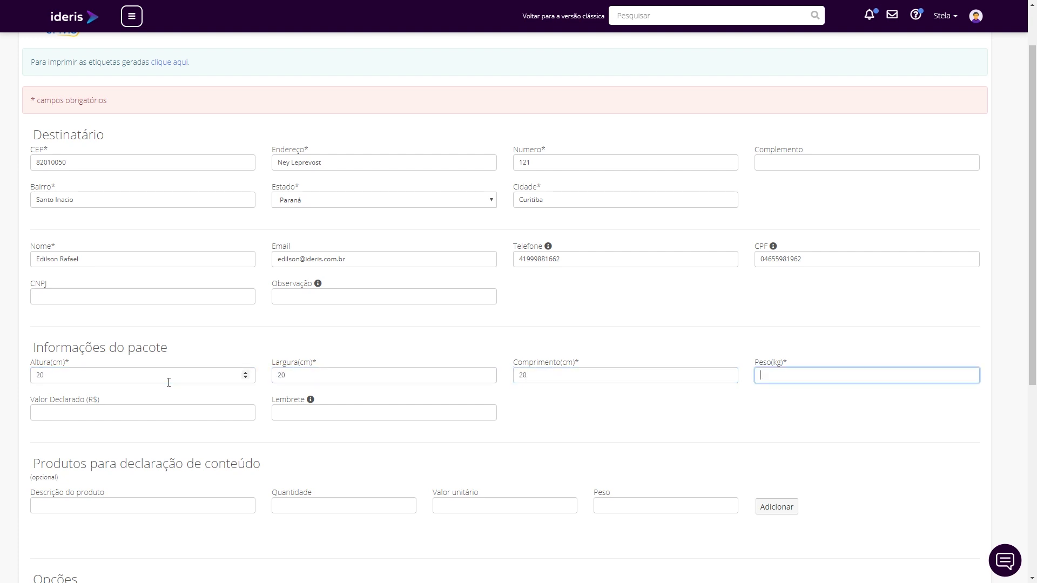
type("2")
left_click(257, 338)
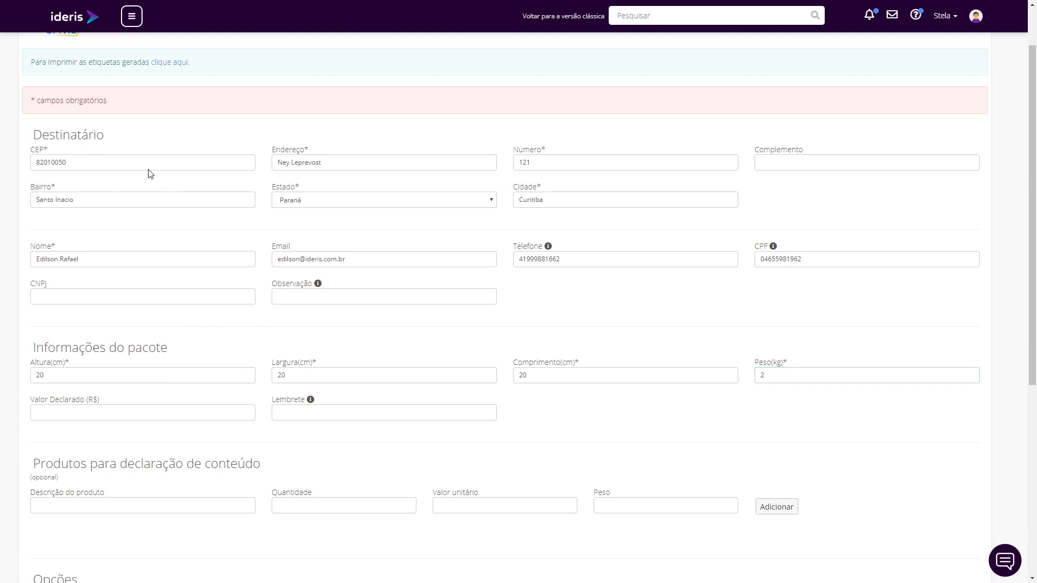
left_click(125, 419)
type("100,00")
left_click(121, 437)
Step: Load the available shipping services, choose Correios - PAC and generate the label
scroll(120, 438, "down", 3)
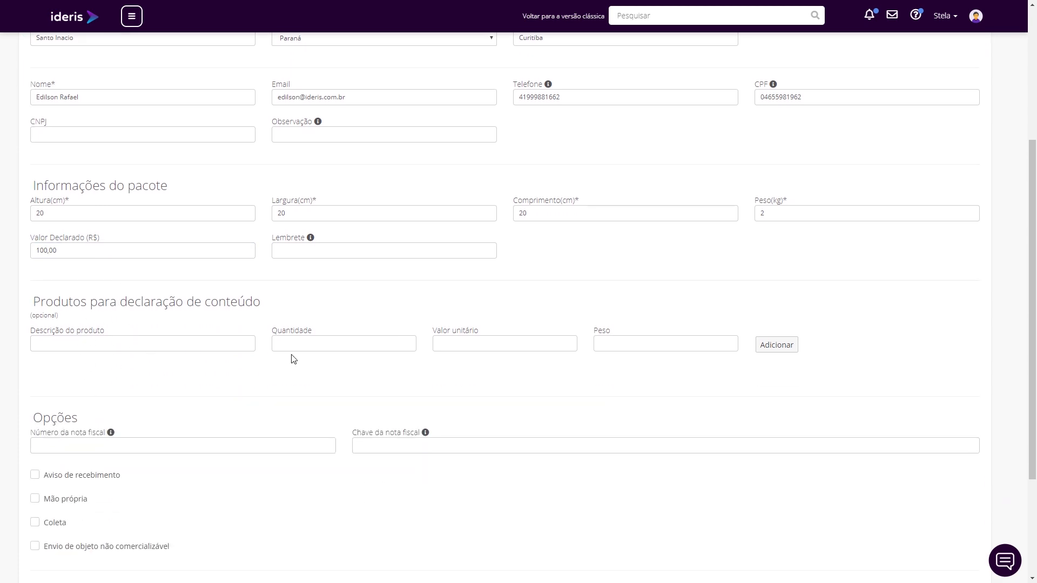
scroll(190, 371, "down", 2)
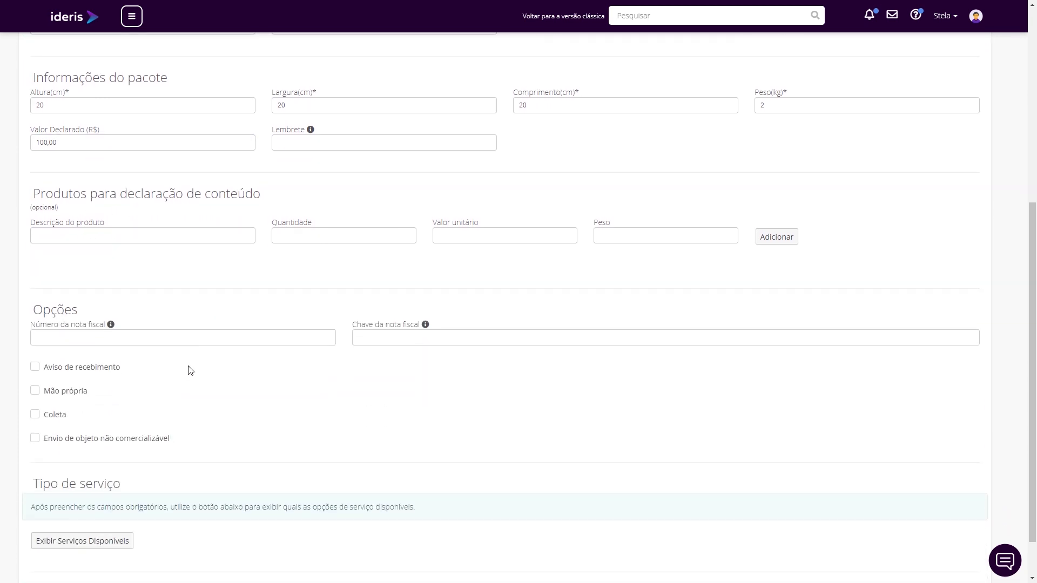
left_click(53, 342)
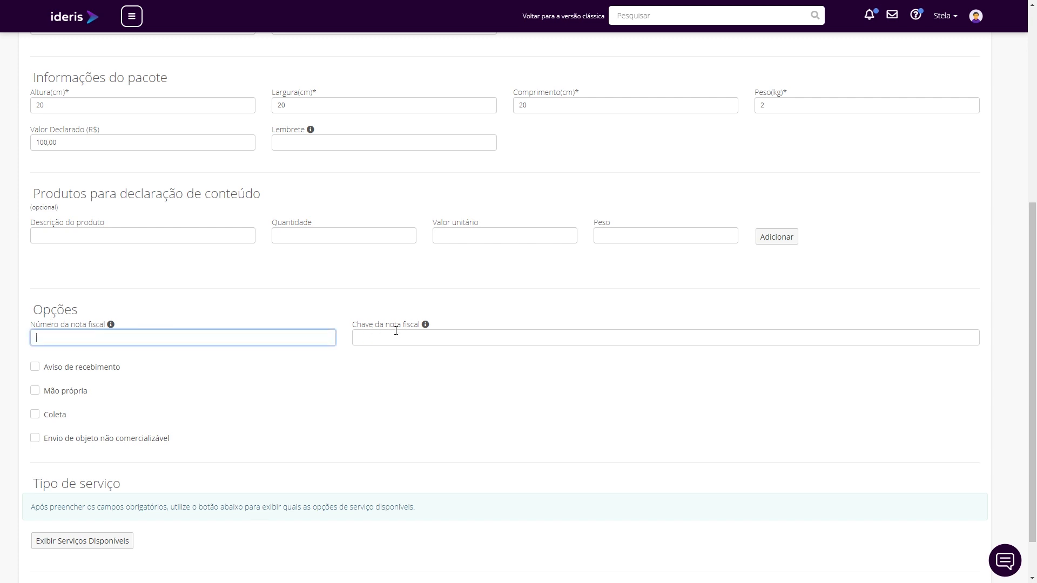
scroll(319, 384, "down", 1)
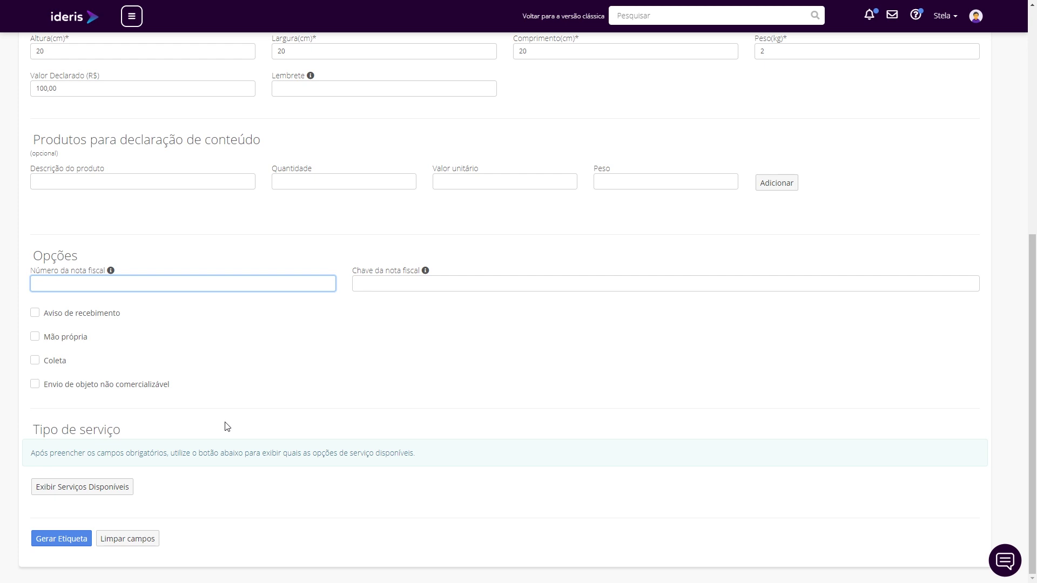
left_click(79, 490)
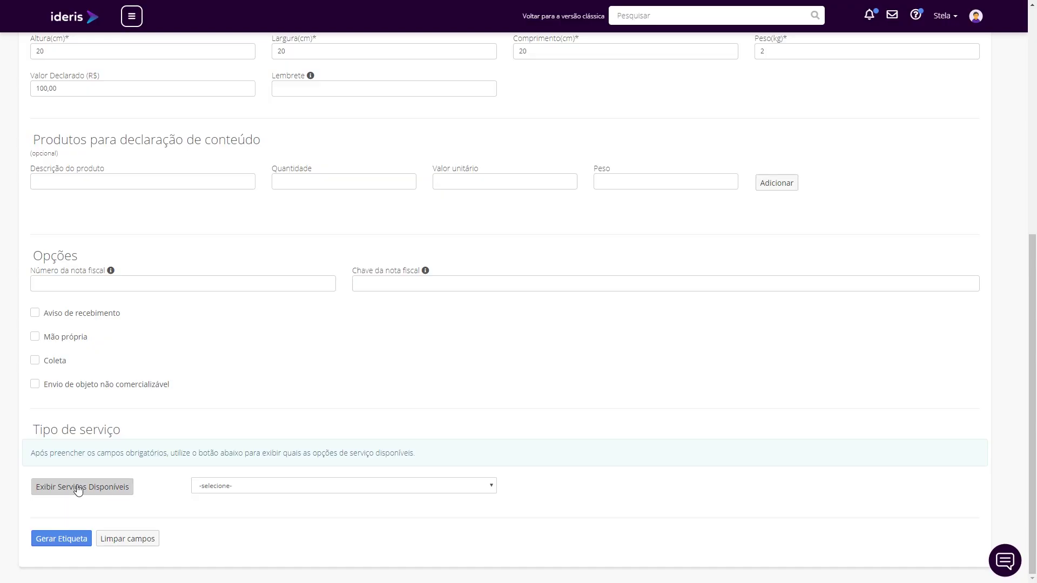
left_click(480, 490)
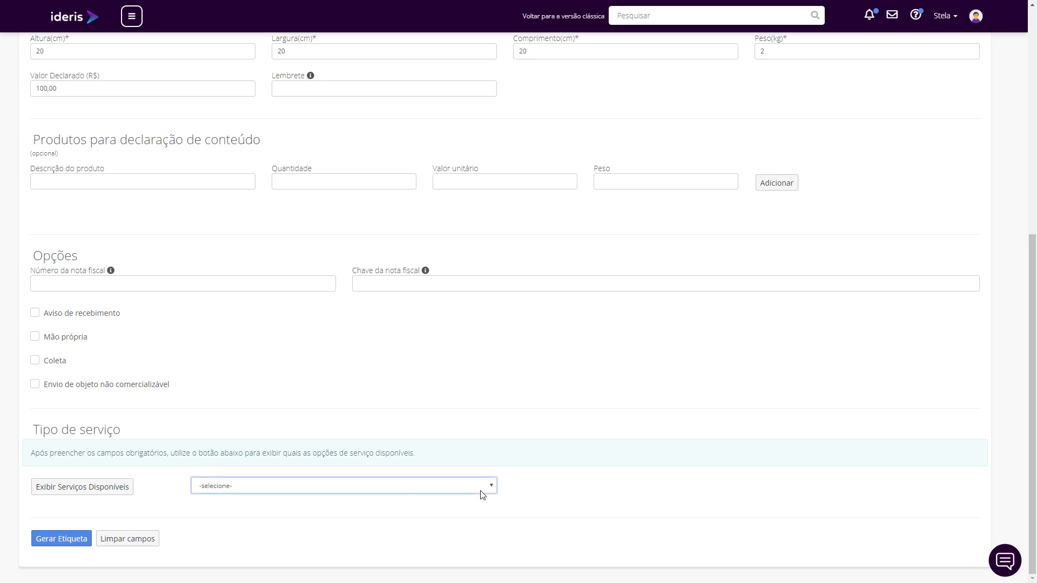
left_click(288, 513)
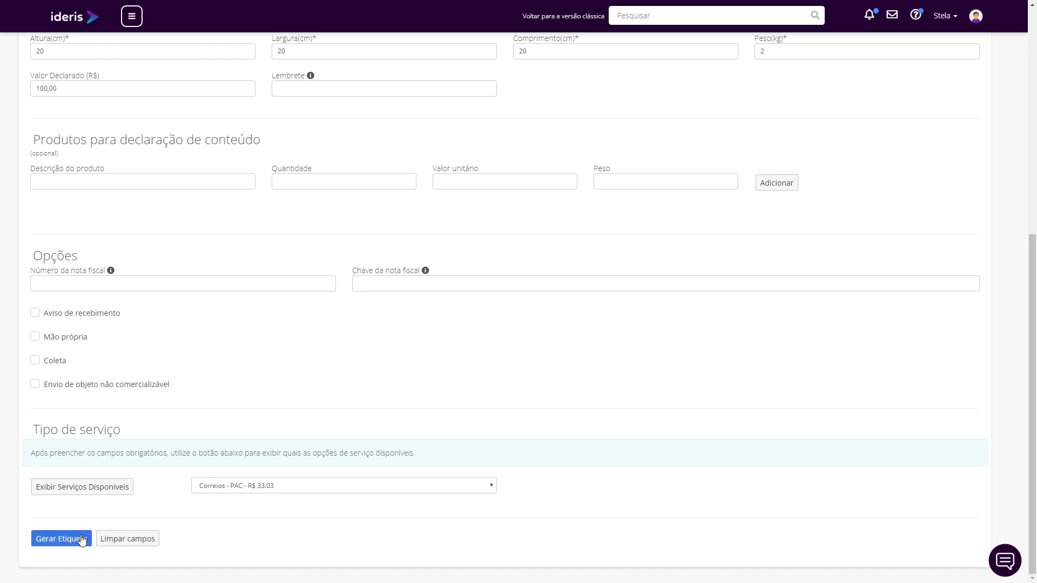
left_click(63, 539)
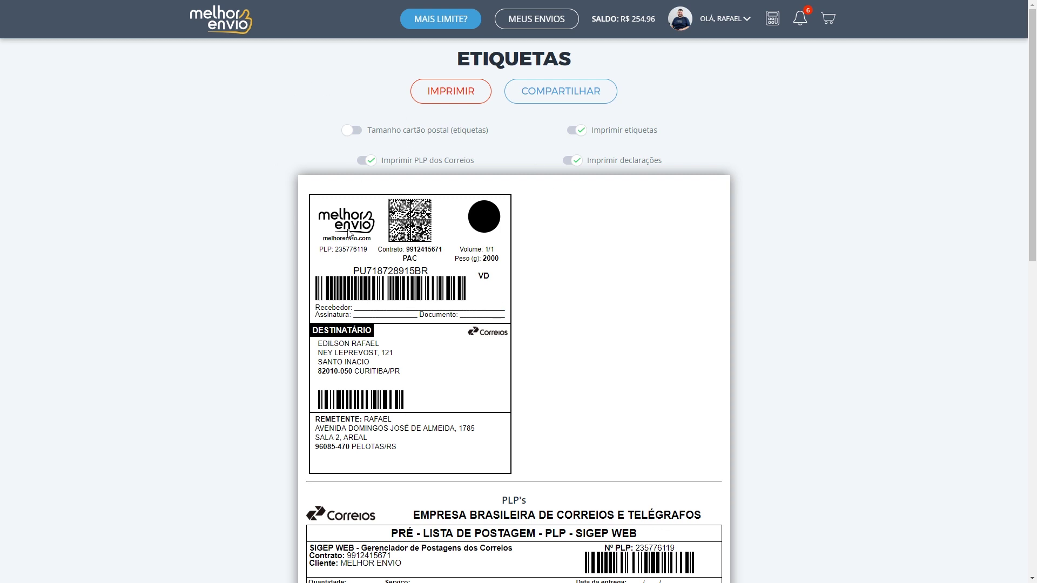
Step: Look over the generated label and posting list, and open the Melhor Carteira wallet statement in Melhor Envio
scroll(323, 263, "down", 1)
scroll(323, 263, "down", 2)
scroll(284, 317, "up", 2)
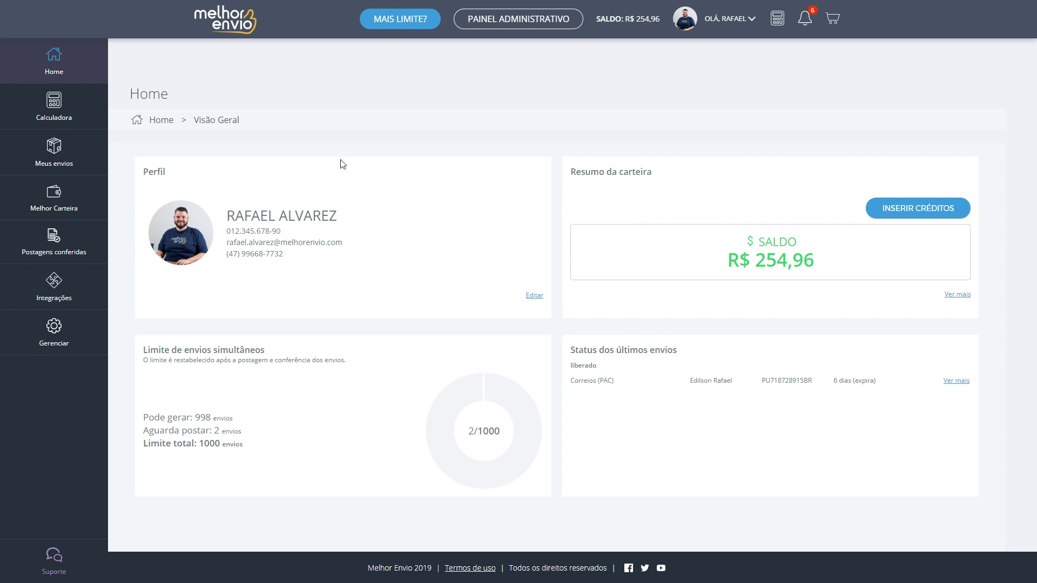
left_click(56, 197)
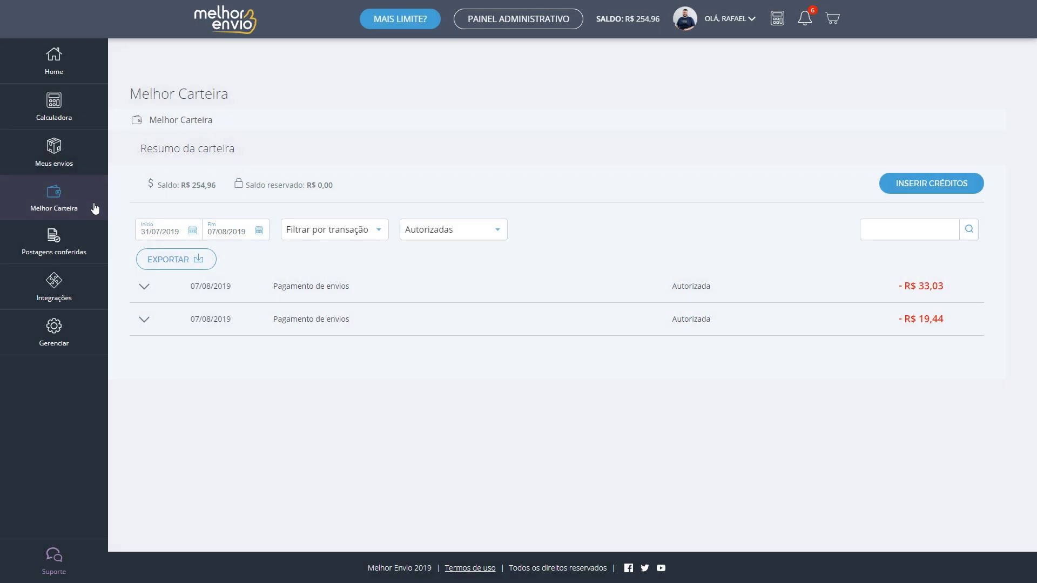